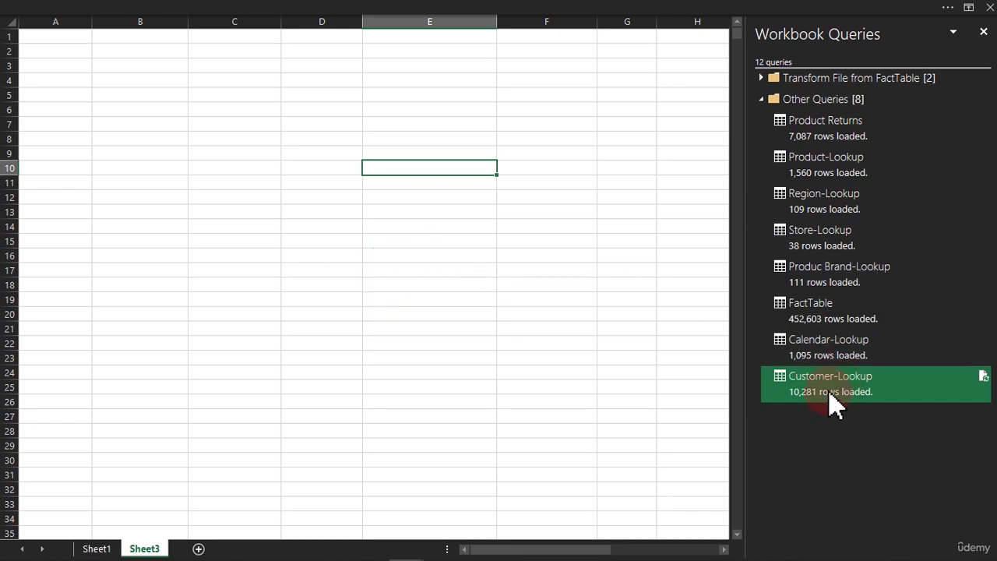
# Delete the Customer-Lookup query from the Workbook Queries pane and confirm the deletion.
pyautogui.rightClick(843, 401)
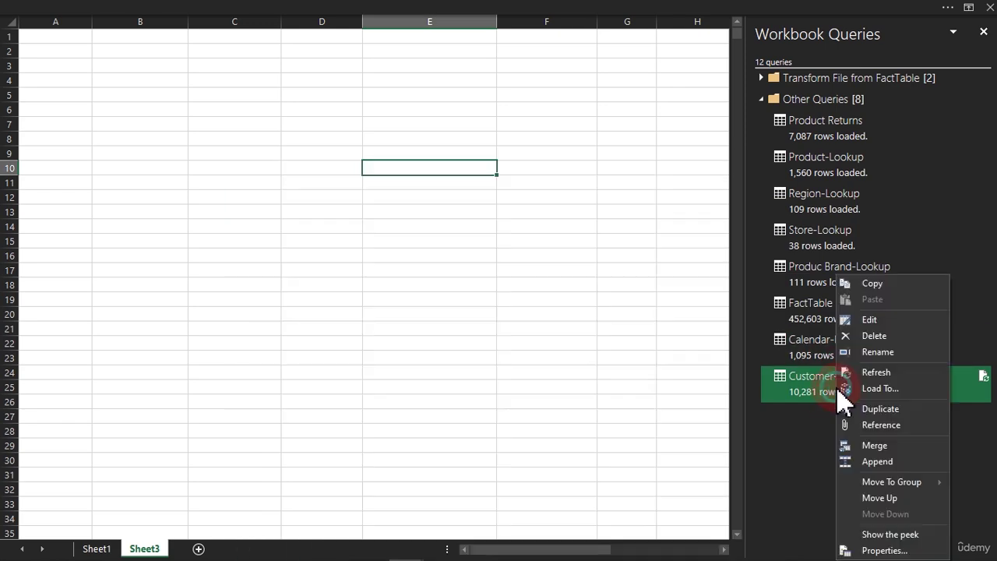
pyautogui.click(869, 337)
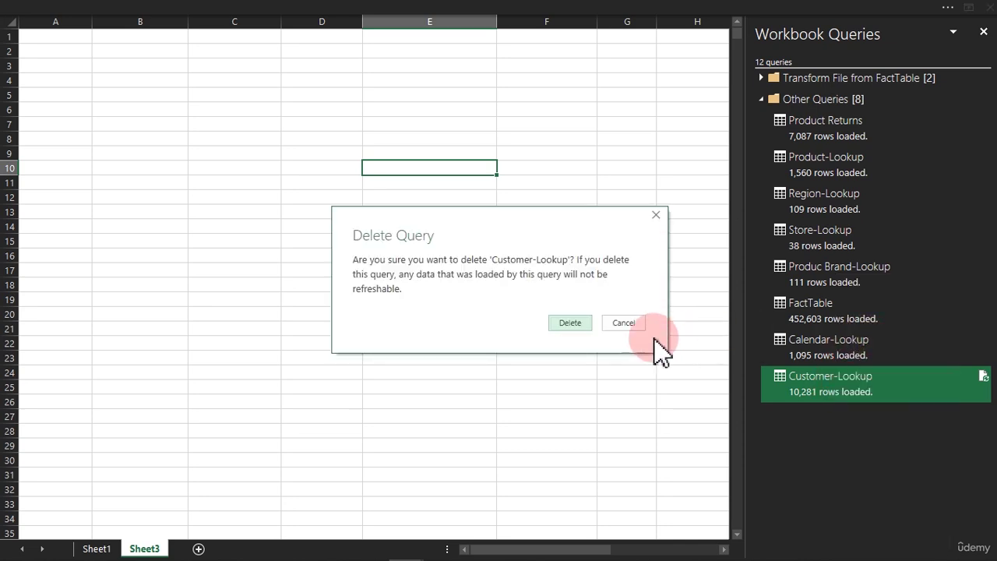
pyautogui.click(568, 323)
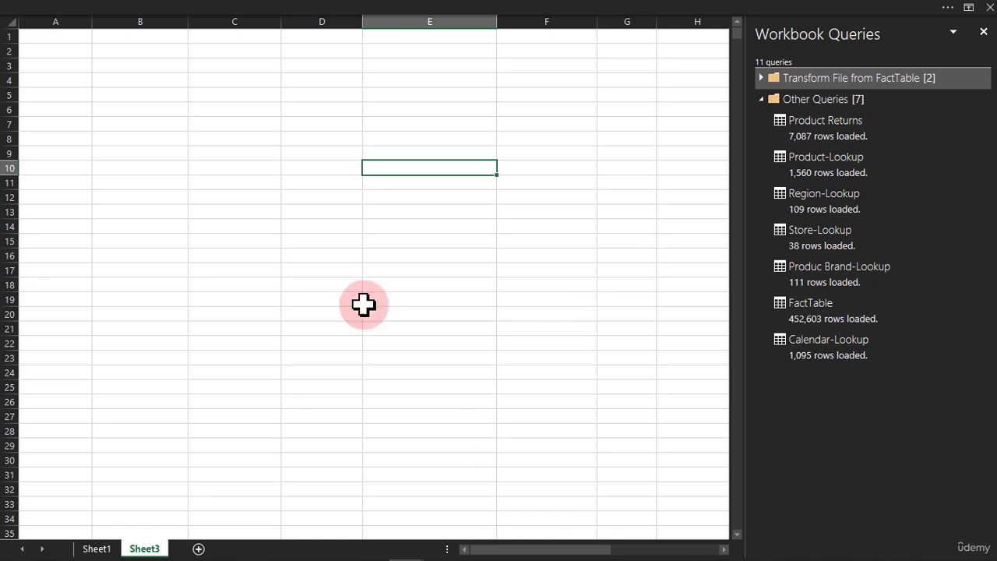
# Import Customer-Lookup.csv as a new CSV query and open it for transformation in Power Query Editor.
pyautogui.click(298, 6)
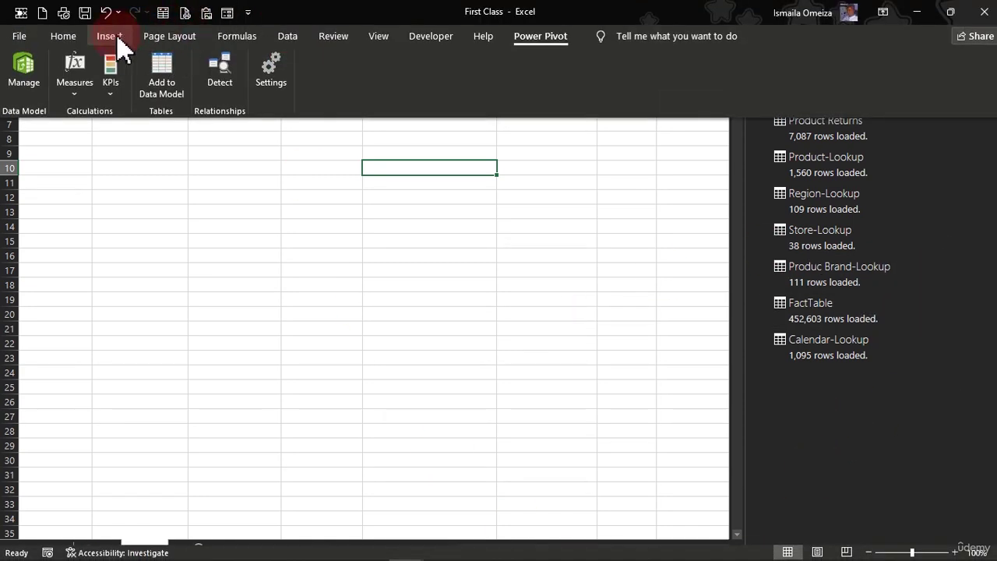
pyautogui.click(280, 39)
pyautogui.click(215, 94)
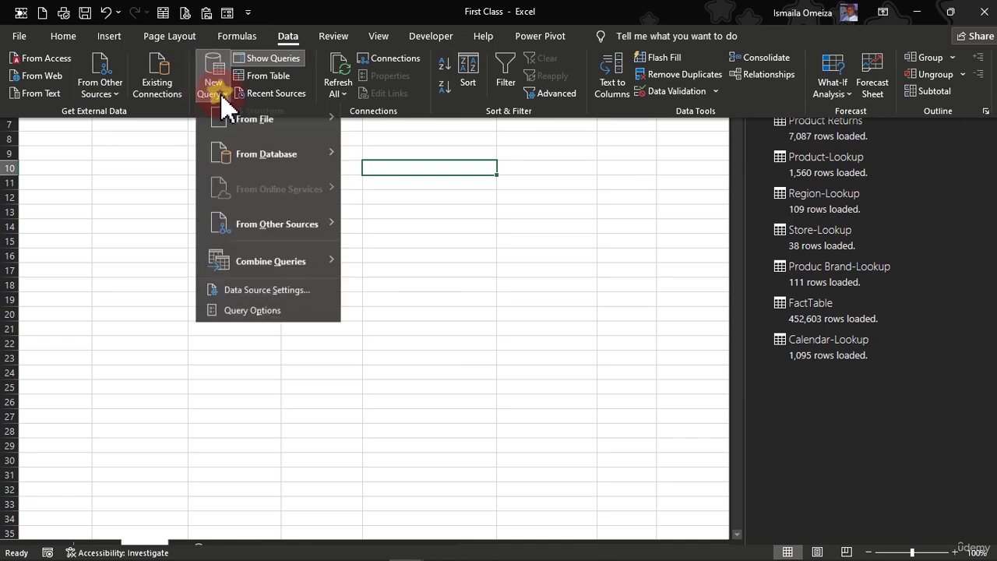
pyautogui.moveTo(284, 126)
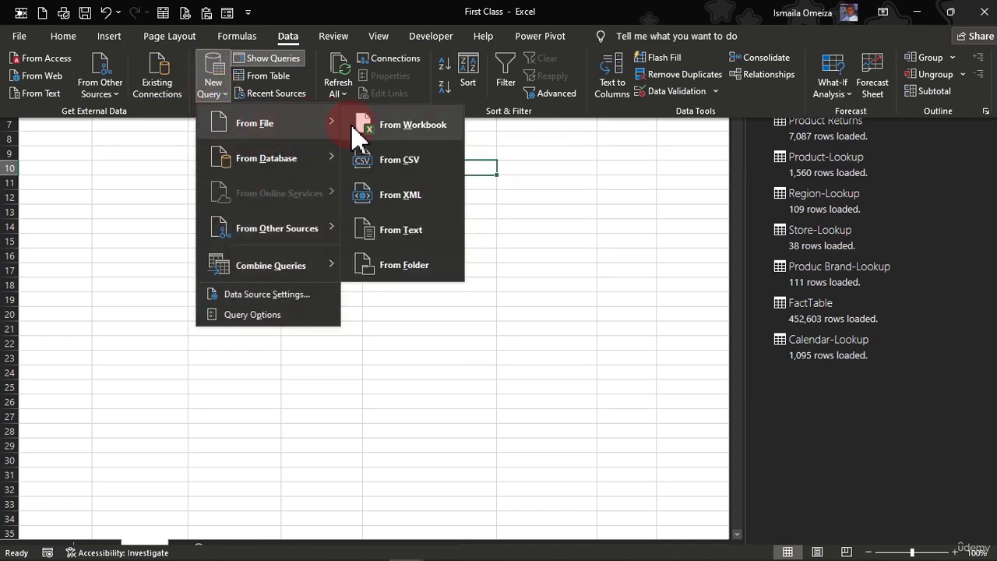
pyautogui.click(399, 159)
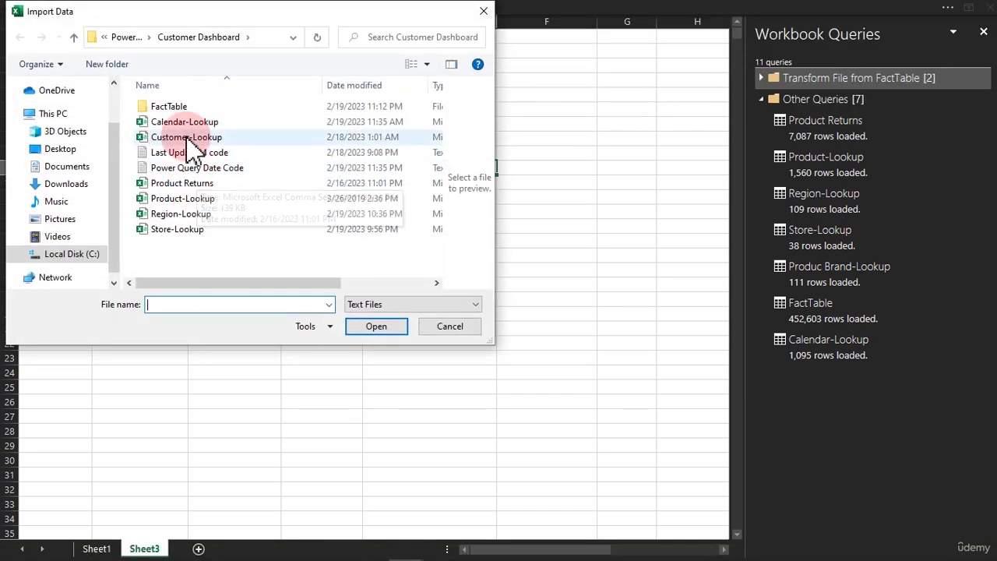
pyautogui.click(191, 139)
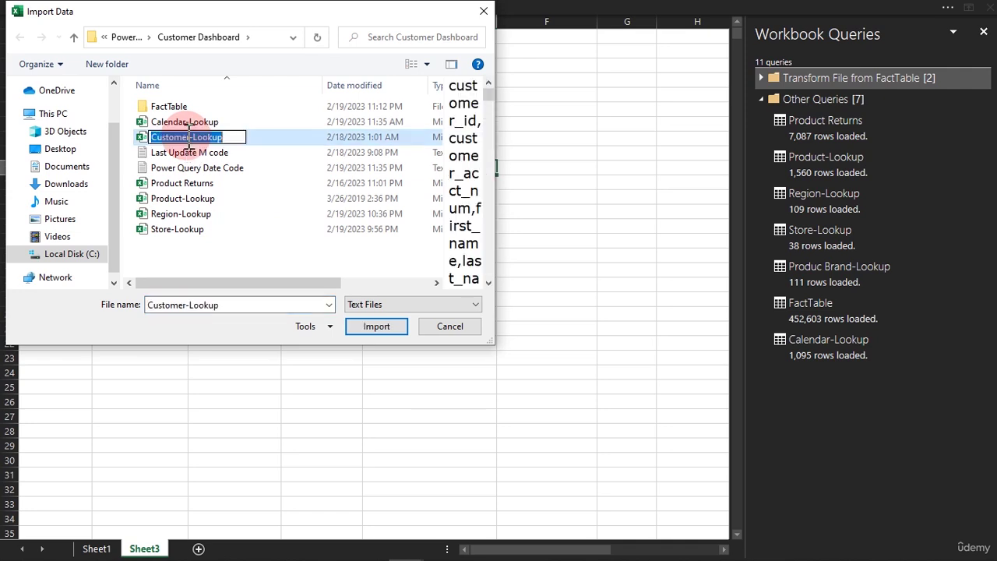
pyautogui.click(377, 325)
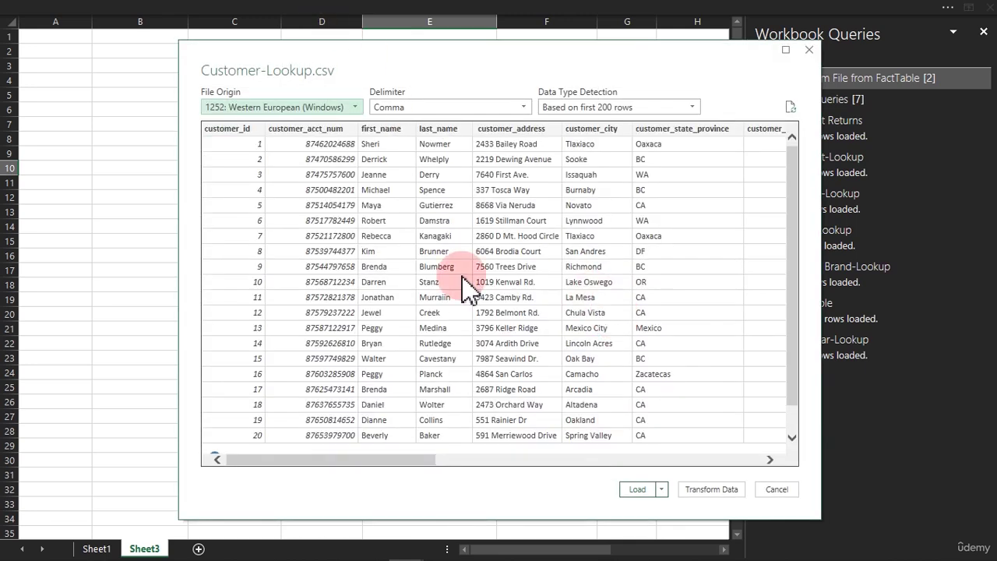
pyautogui.click(731, 490)
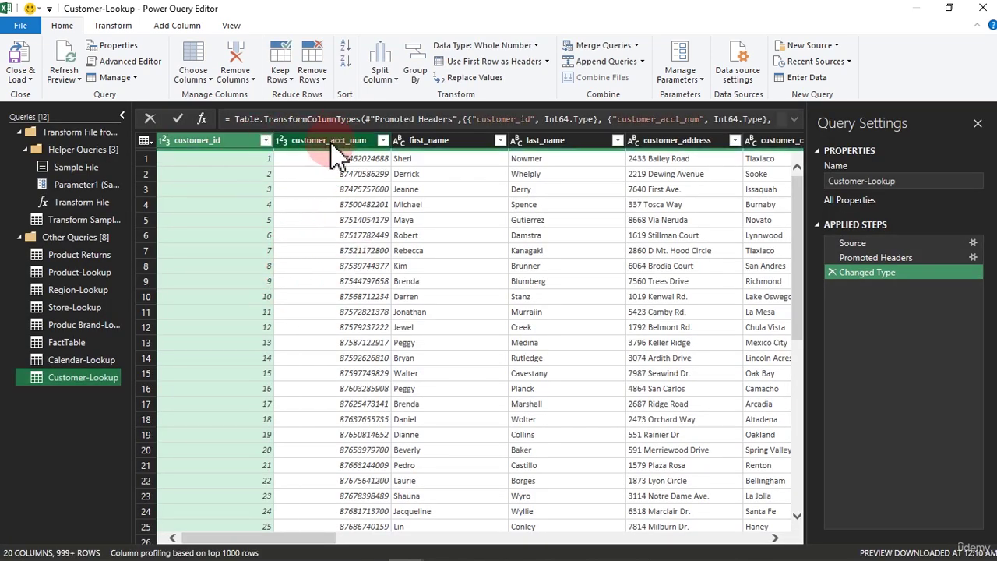
# Remove the customer_acct_num and customer_address columns, then Close & Load the 10,281-row table to Sheet4.
pyautogui.click(165, 140)
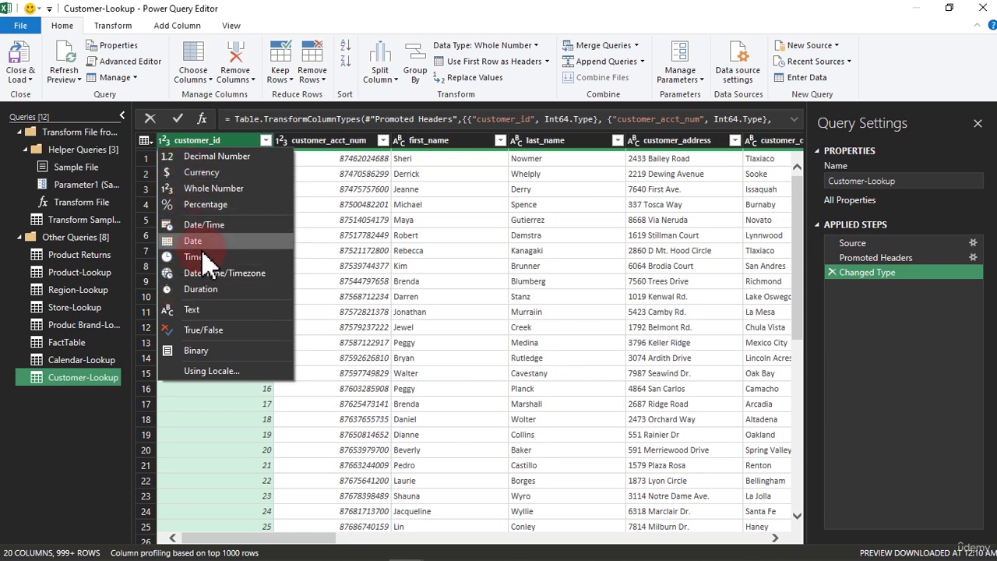
pyautogui.click(360, 204)
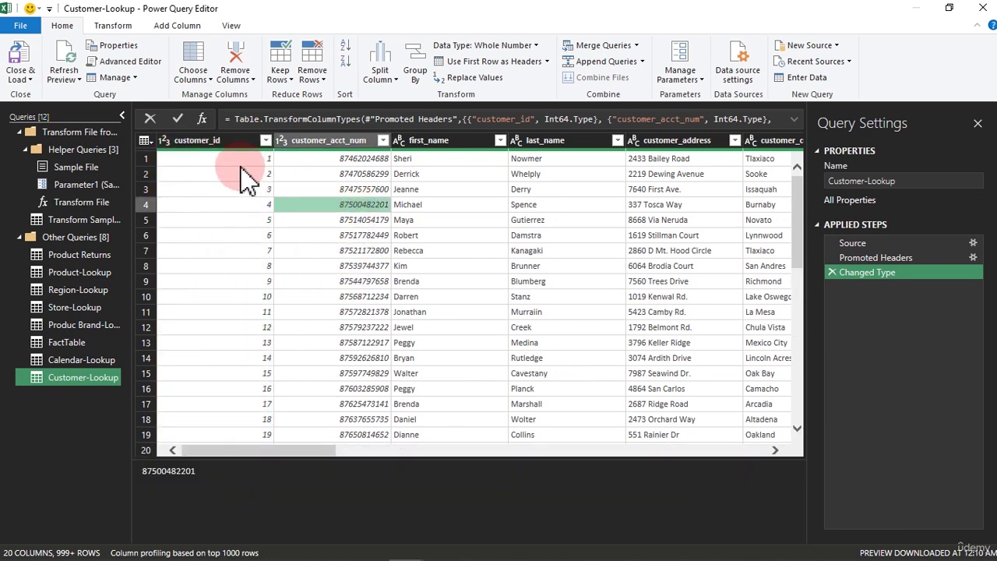
pyautogui.click(329, 141)
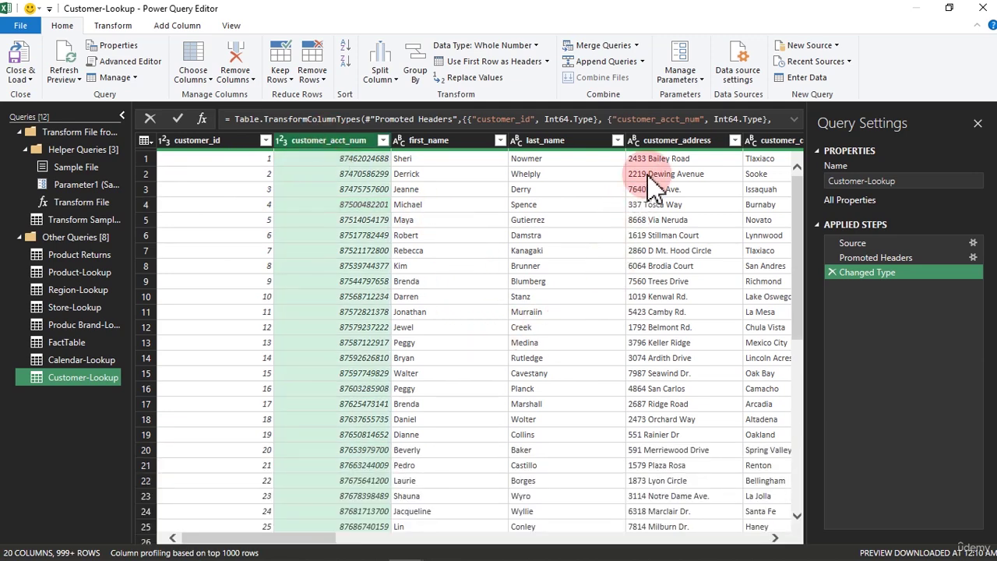
pyautogui.keyDown('ctrl'); pyautogui.click(694, 143); pyautogui.keyUp('ctrl')
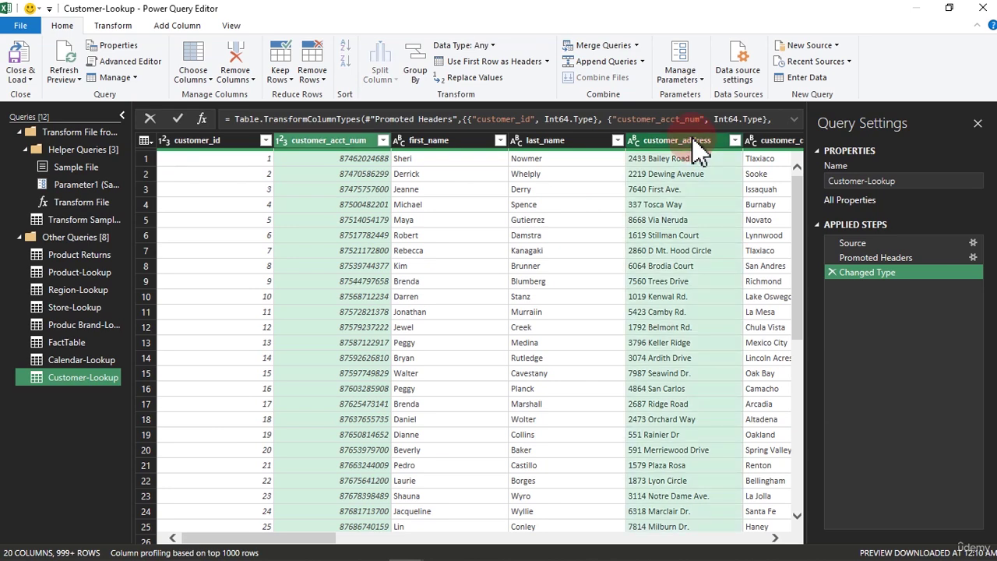
pyautogui.press('Delete')
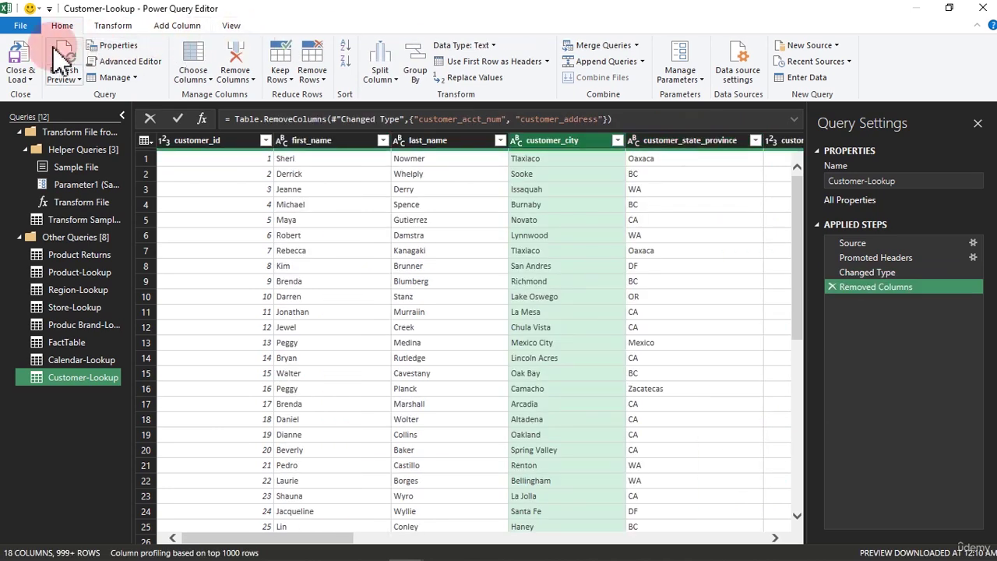
pyautogui.click(29, 77)
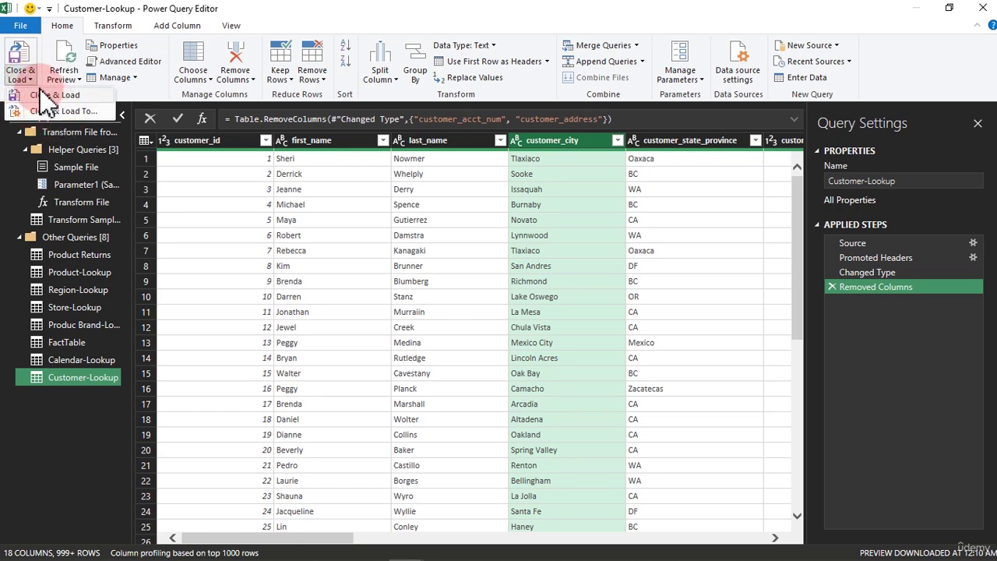
pyautogui.click(48, 95)
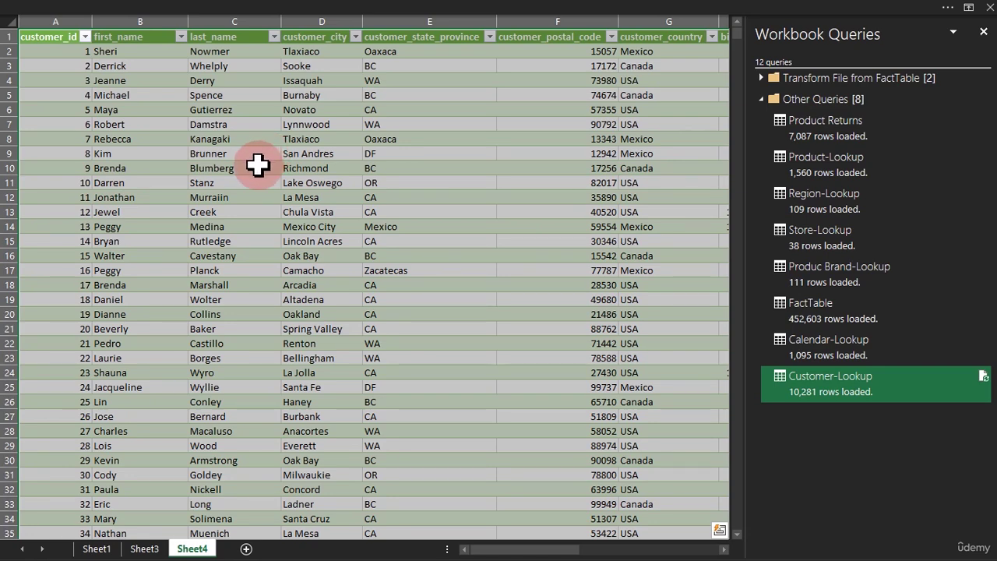
pyautogui.click(257, 166)
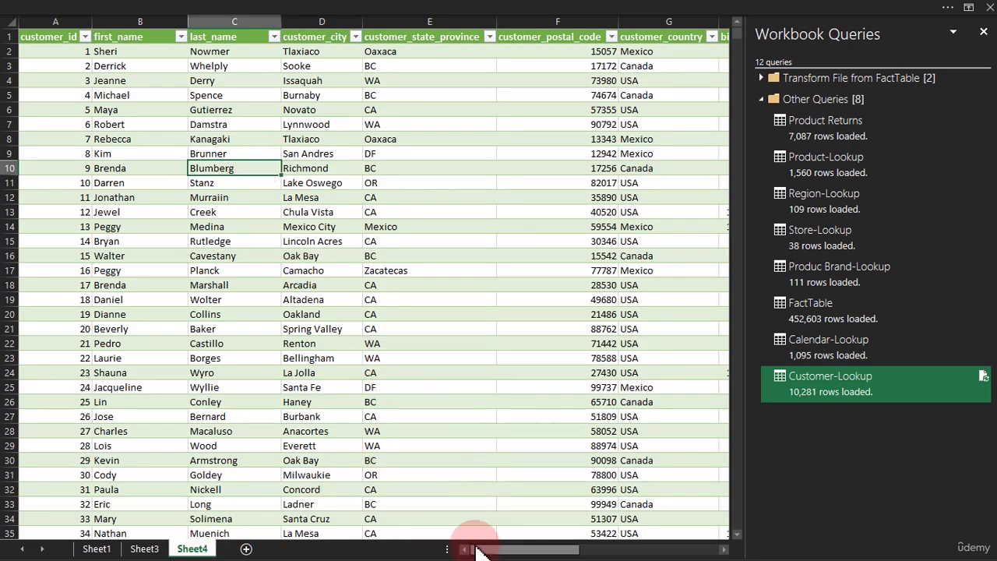
pyautogui.moveTo(479, 549); pyautogui.dragTo(367, 521)
pyautogui.moveTo(738, 33); pyautogui.dragTo(708, 22)
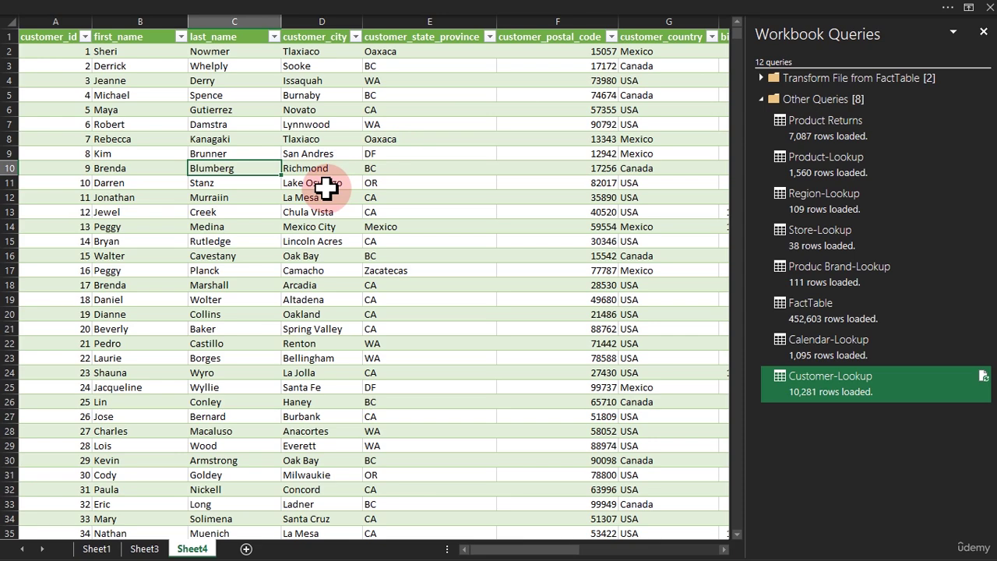
# Load Customer-Lookup as Only Create Connection added to the Data Model, accepting removal of the Sheet4 table.
pyautogui.rightClick(840, 396)
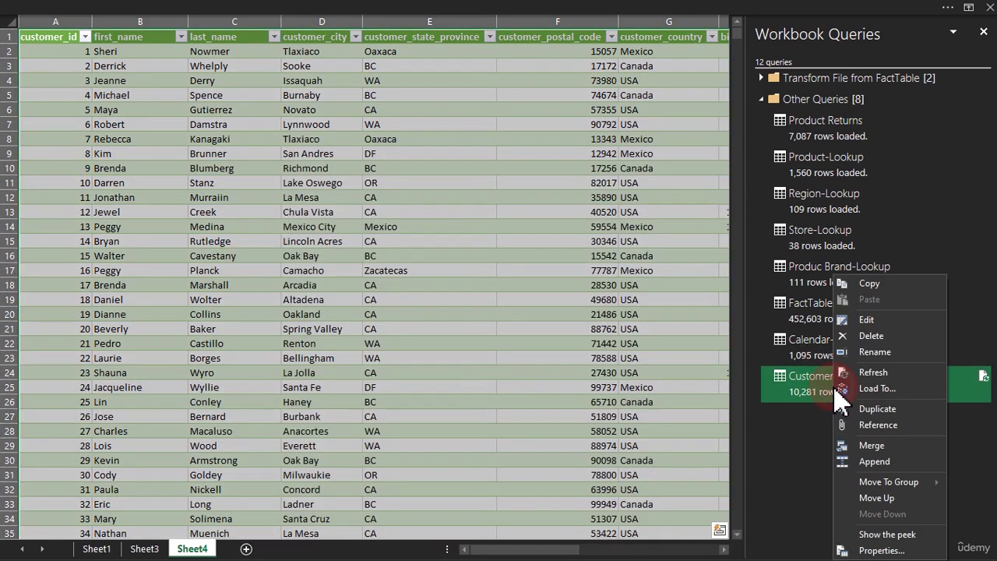
pyautogui.click(876, 389)
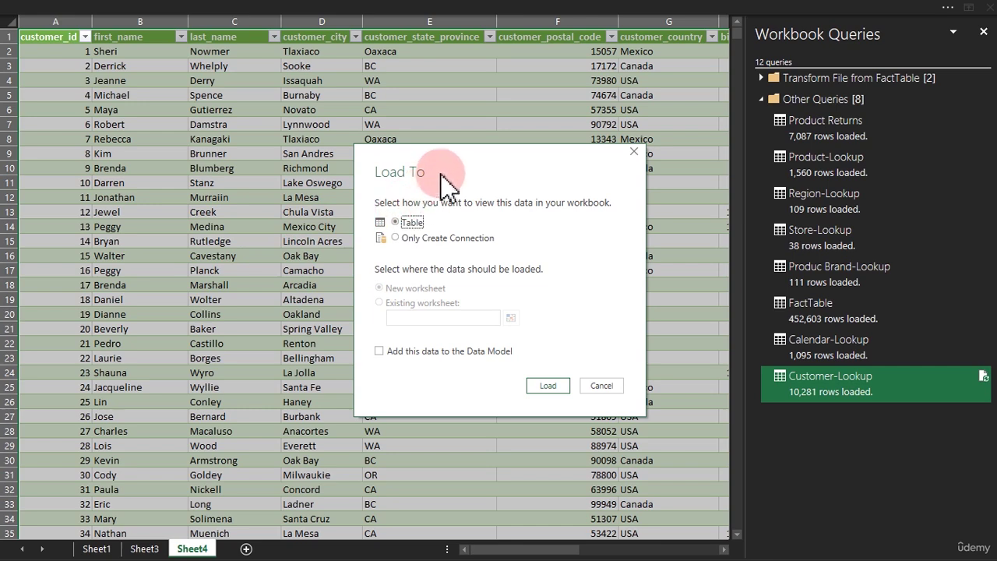
pyautogui.moveTo(442, 176); pyautogui.dragTo(181, 77)
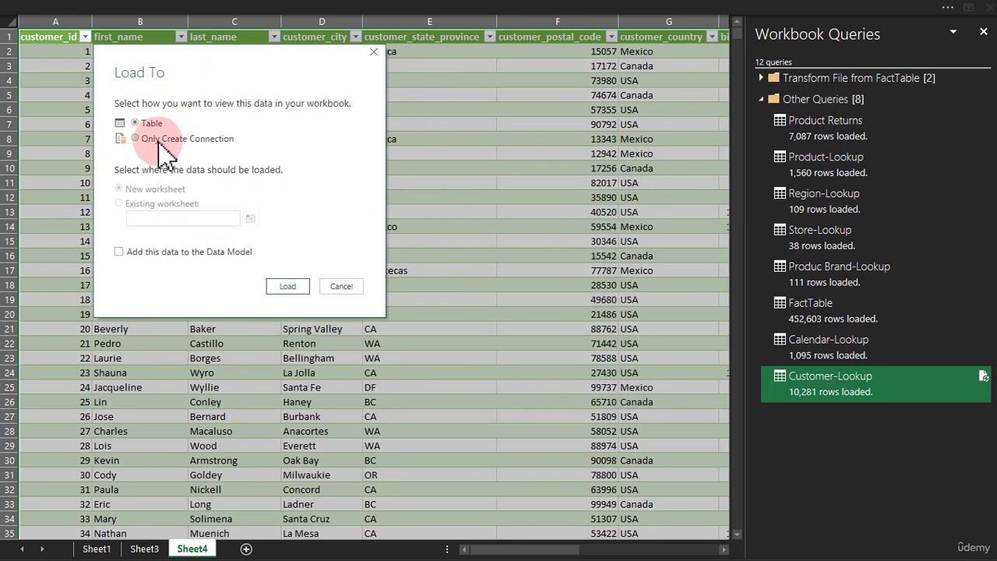
pyautogui.click(149, 253)
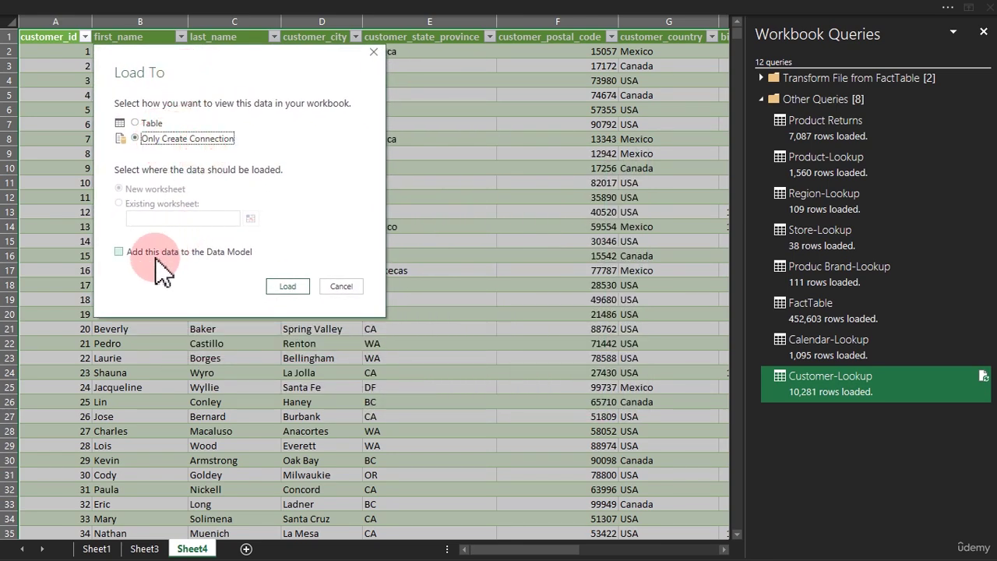
pyautogui.click(287, 288)
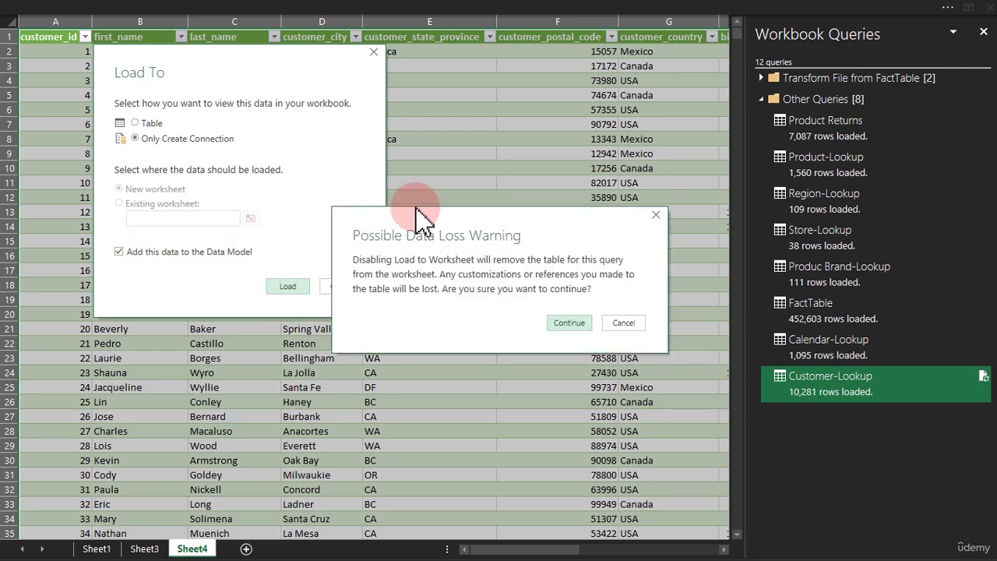
pyautogui.moveTo(425, 235); pyautogui.dragTo(215, 130)
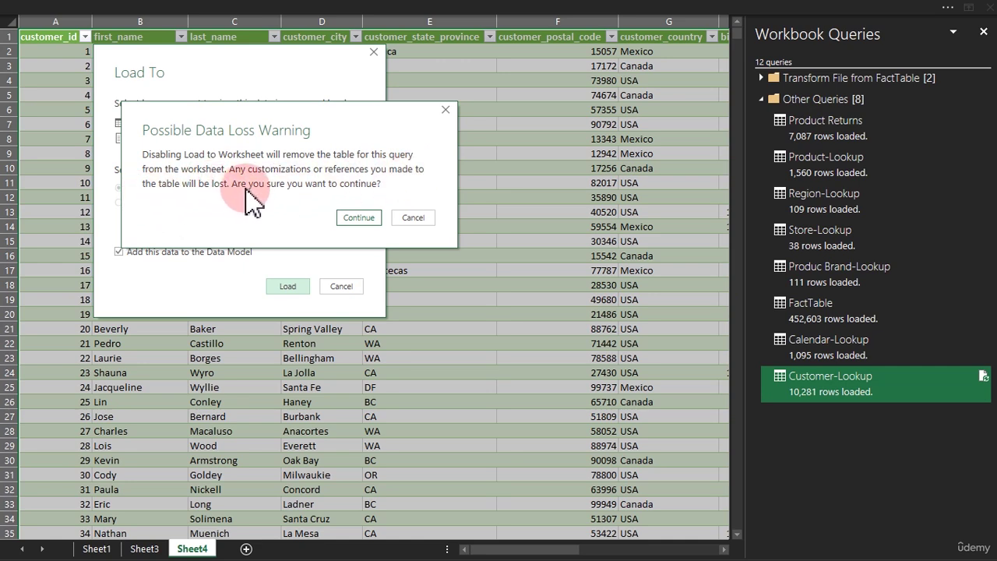
pyautogui.click(359, 219)
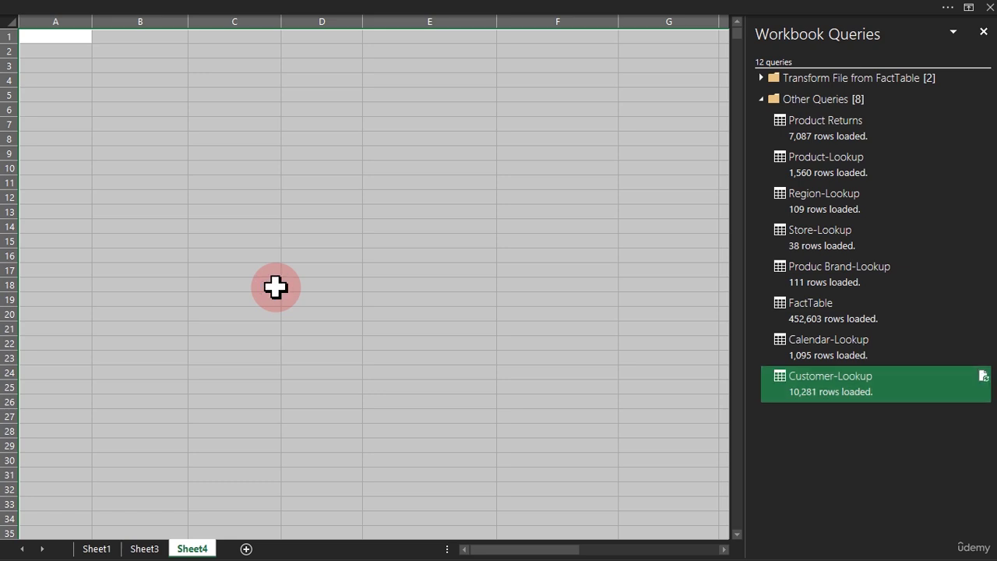
pyautogui.click(276, 287)
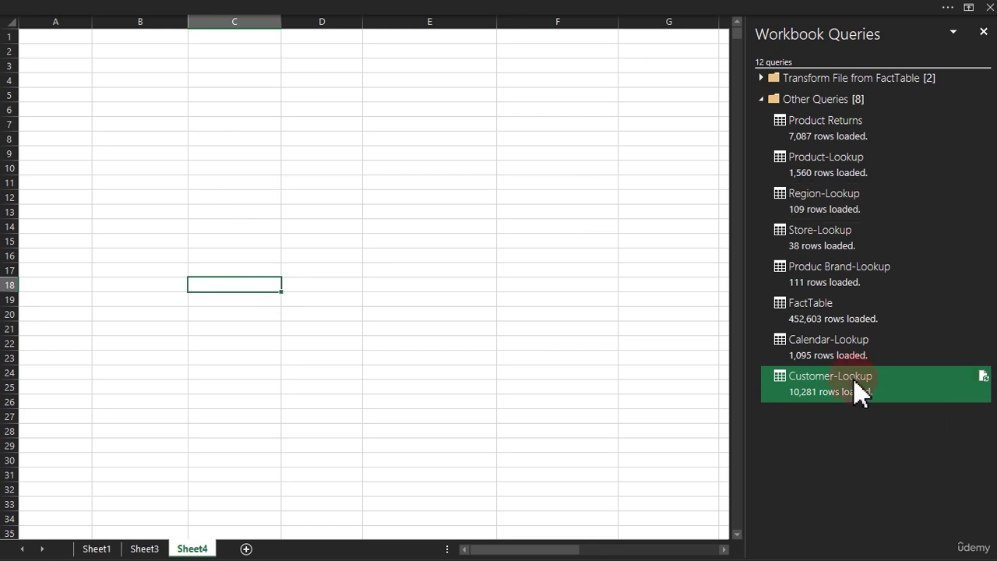
pyautogui.moveTo(859, 389)
pyautogui.click(290, 359)
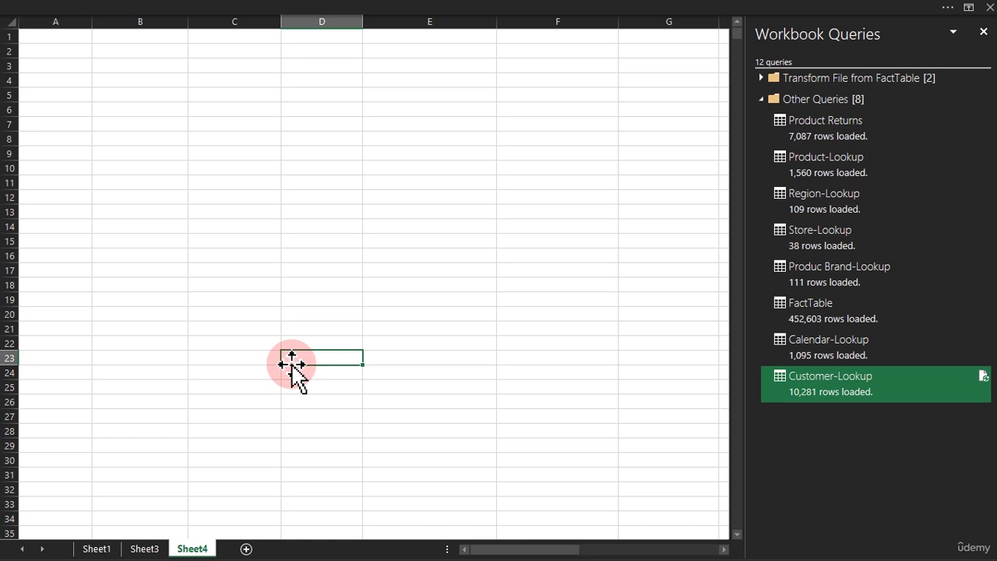
pyautogui.click(133, 243)
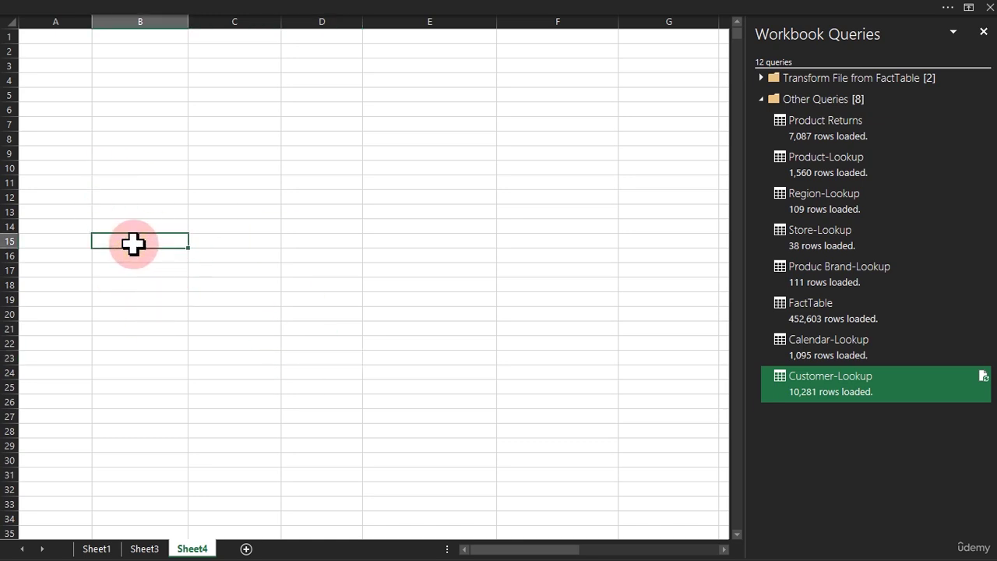